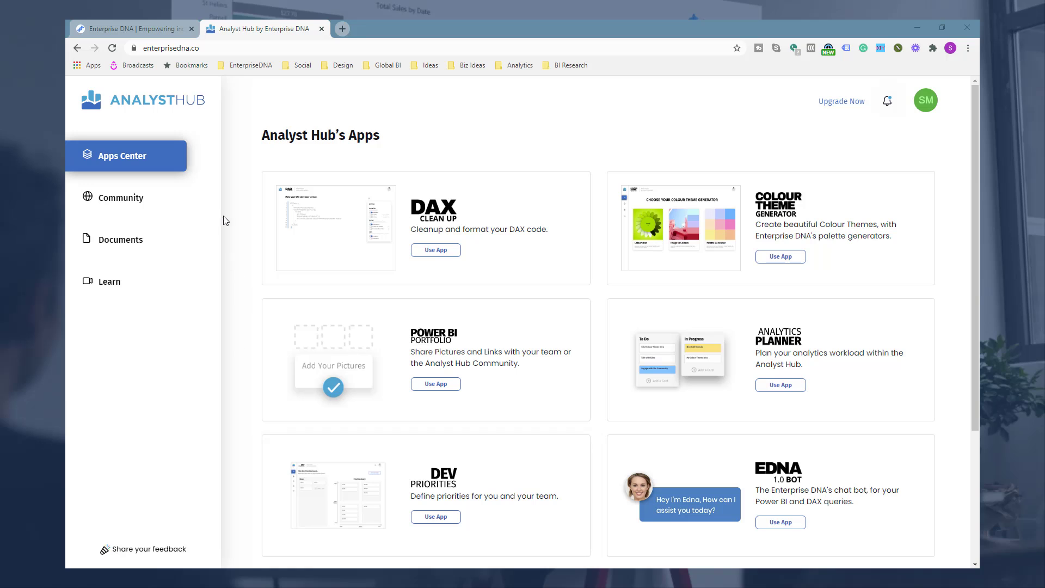
Launch the Dev Priorities app from the Apps Center list.
scroll(230, 216, "down", 2)
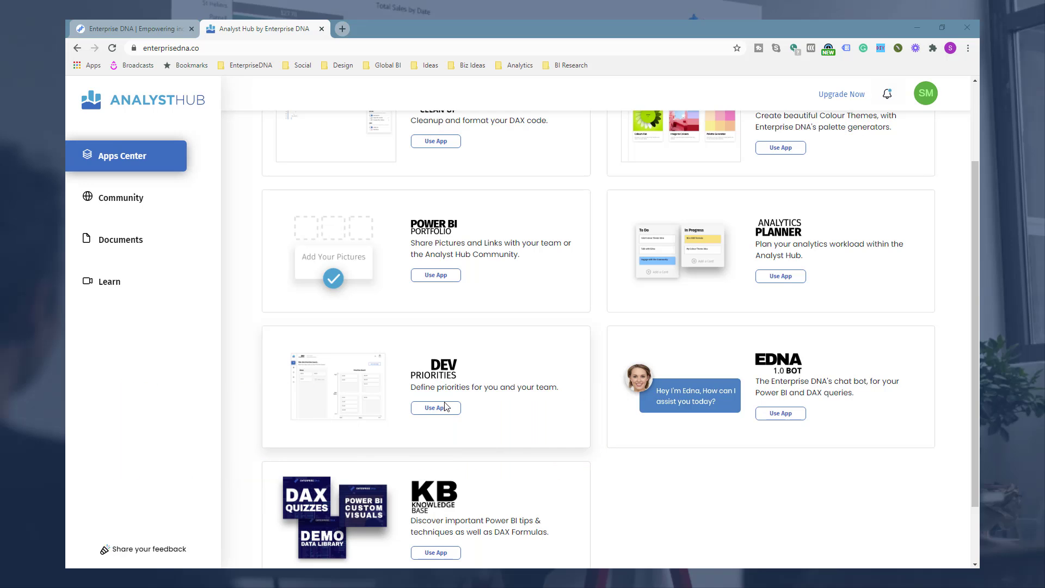
left_click(438, 408)
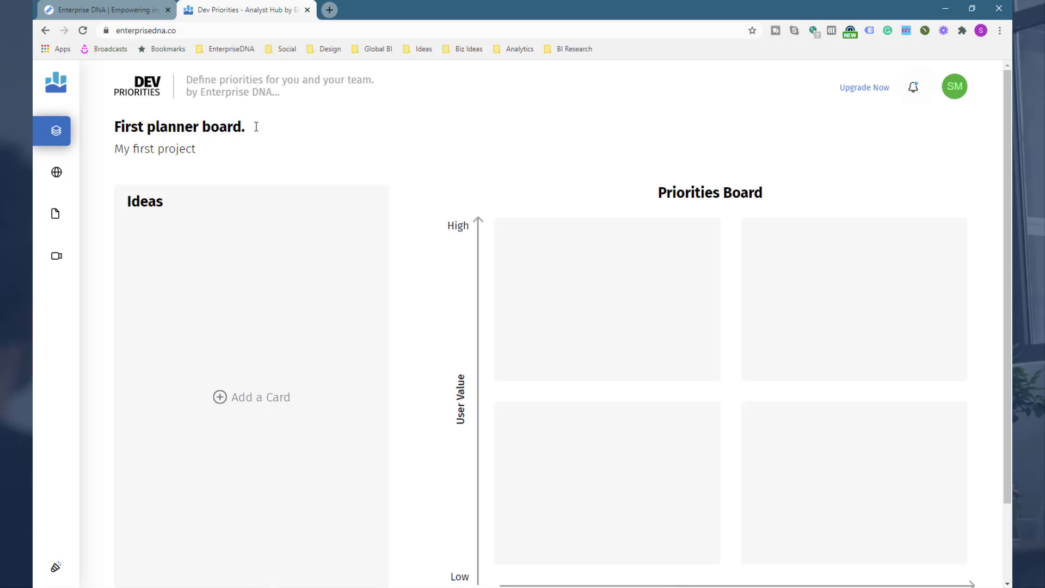
Retitle the board 'Finance Team Priorities around analytics project' and select the 'My first project' subtitle.
left_click_drag(256, 126, 117, 127)
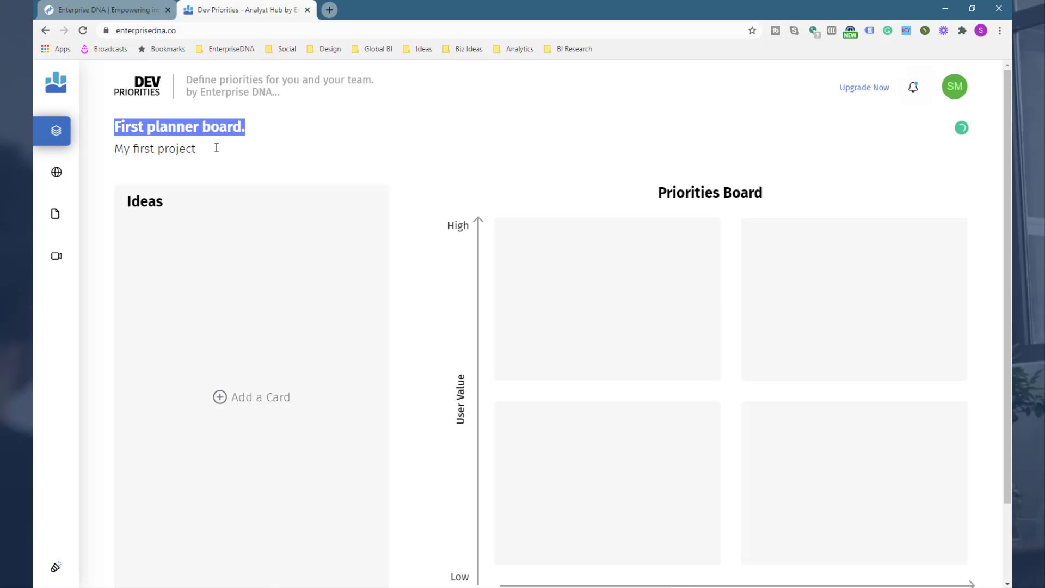
type("P")
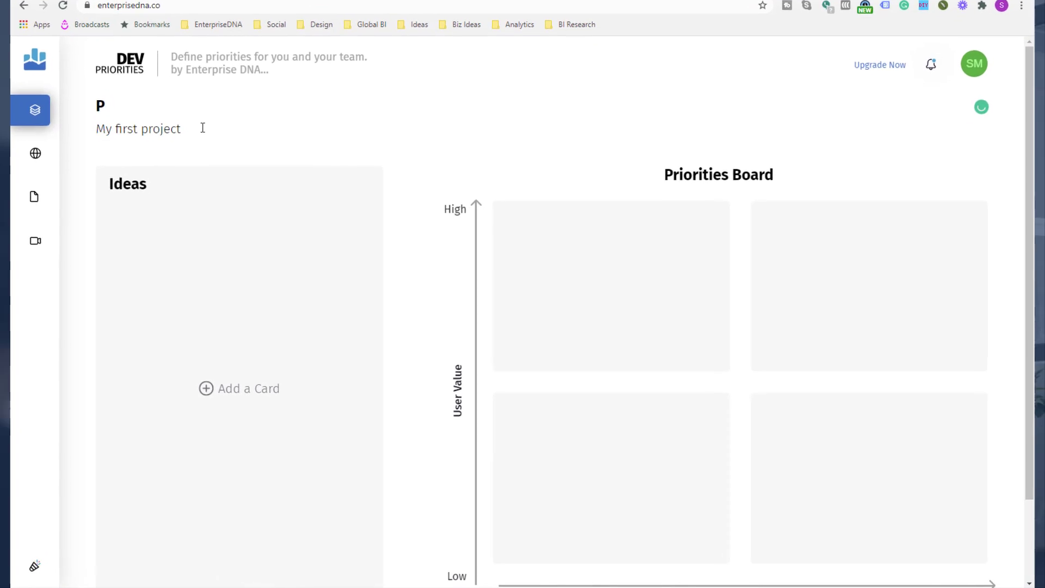
key("BackSpace")
type("Finance T")
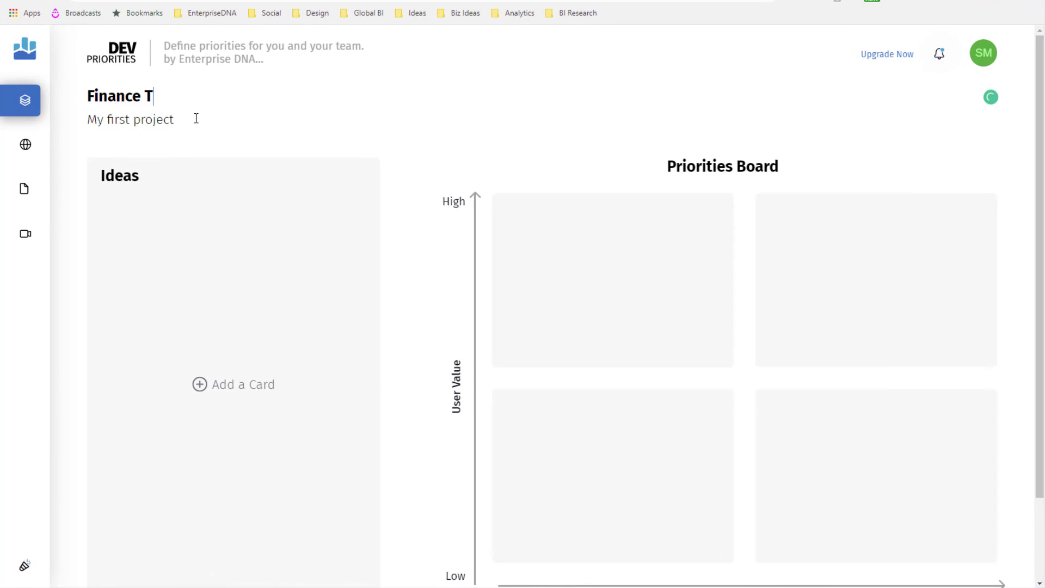
type("eam Priorites")
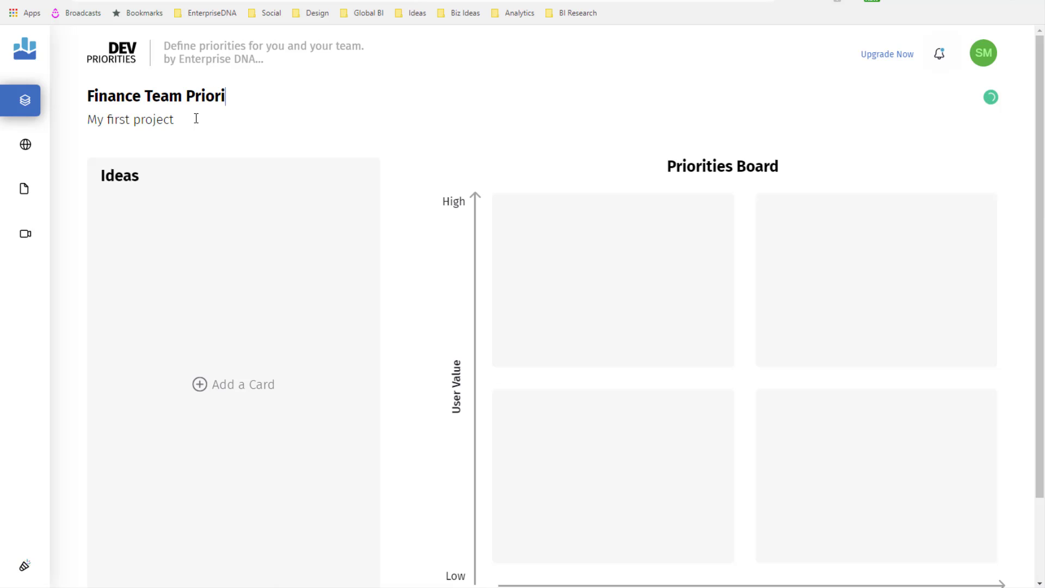
key("BackSpace")
key("BackSpace")
key("BackSpace")
type("ities around analyst")
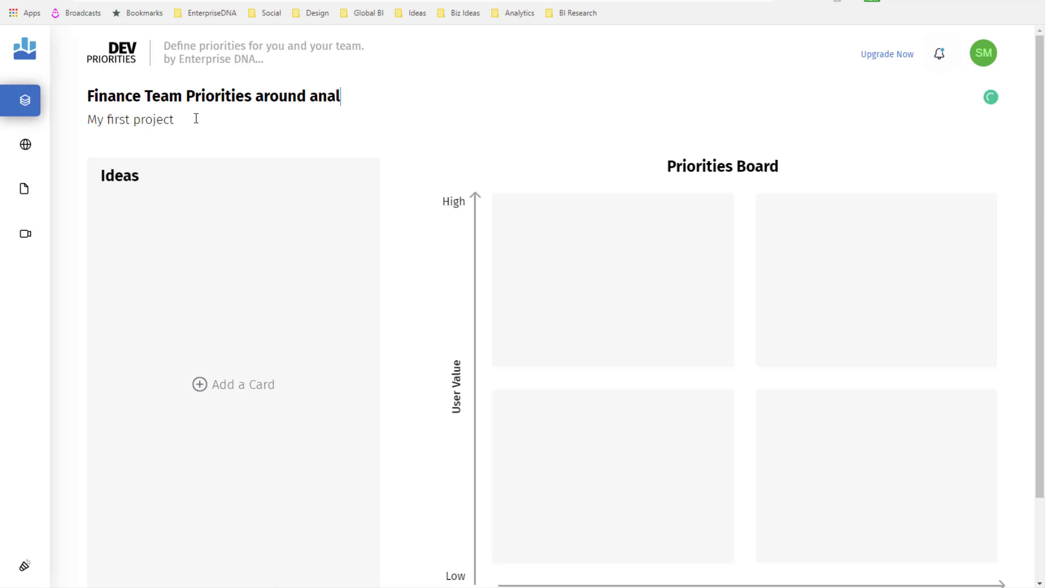
key("BackSpace")
type("tics prof")
key("BackSpace")
type("ject")
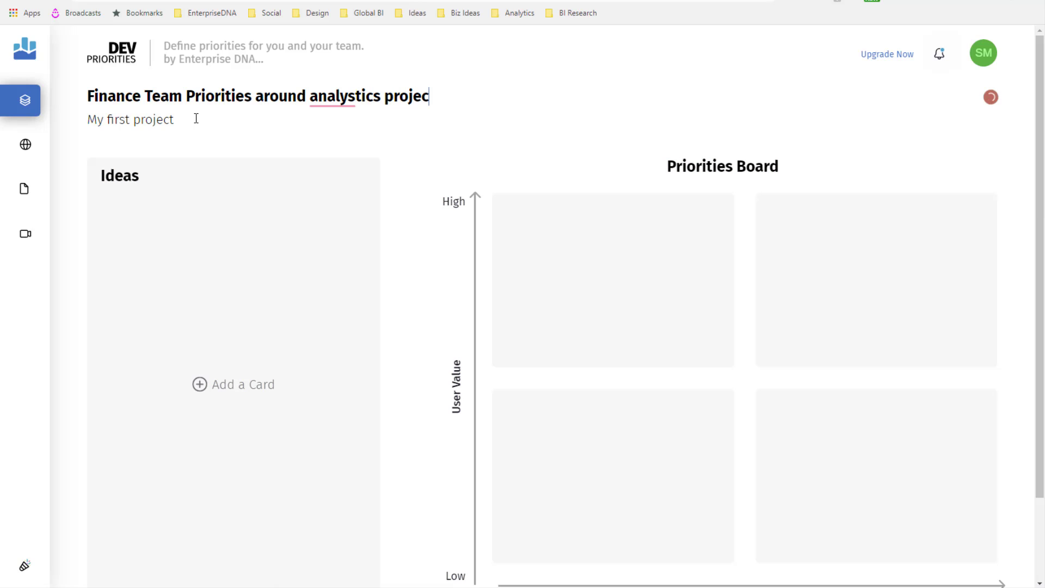
mouse_move(356, 101)
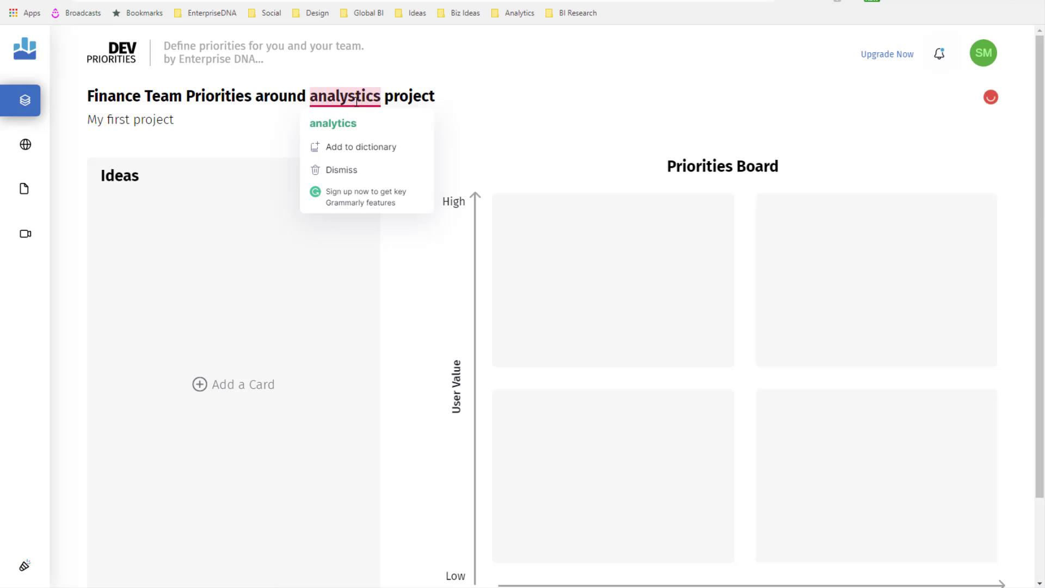
left_click_drag(194, 121, 99, 119)
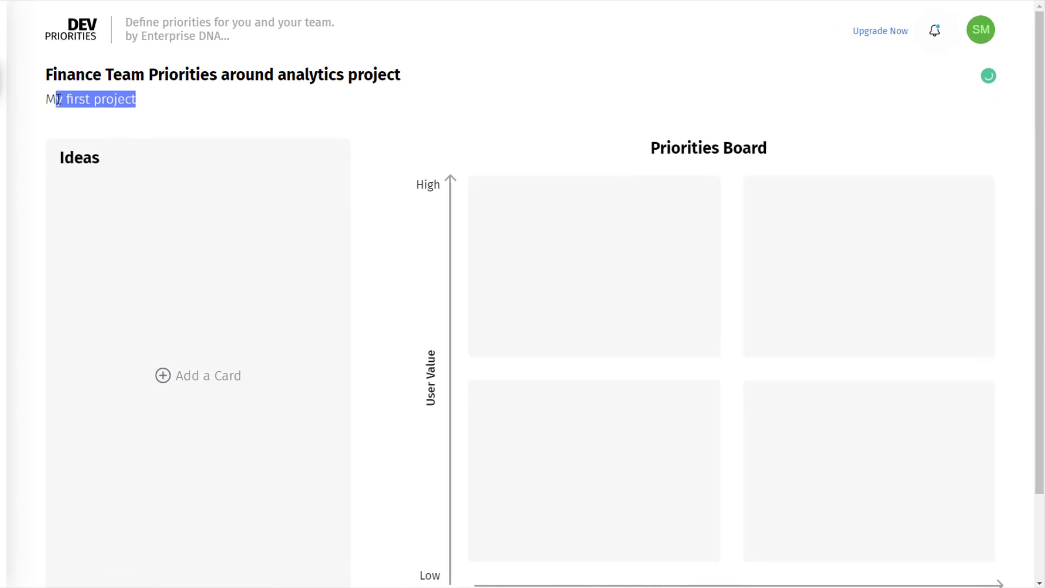
Replace the subtitle with 'Let's collaborate around what we need to work through for the big project'.
key("BackSpace")
key("BackSpace")
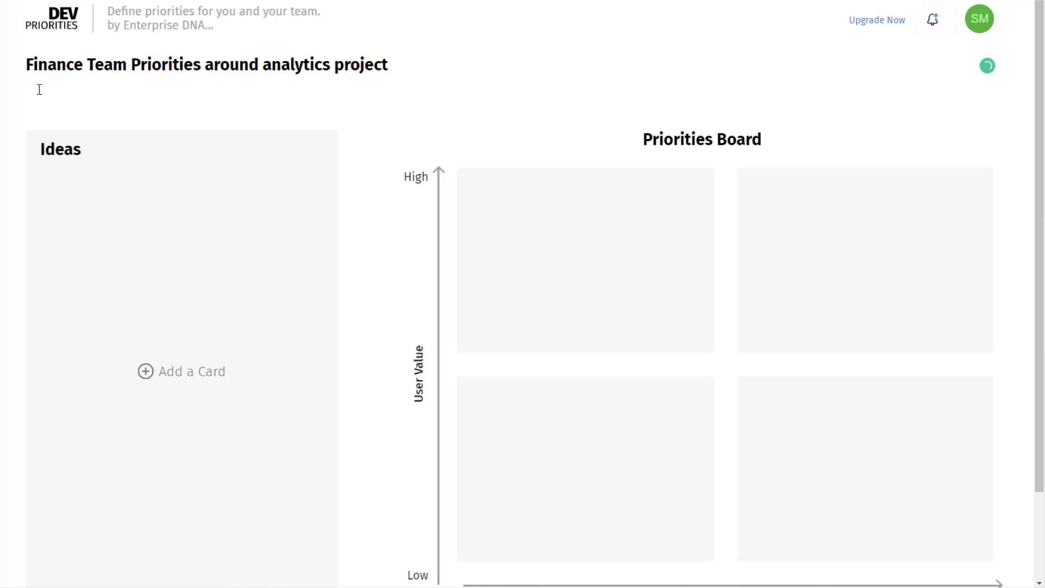
type("Let's collaborat")
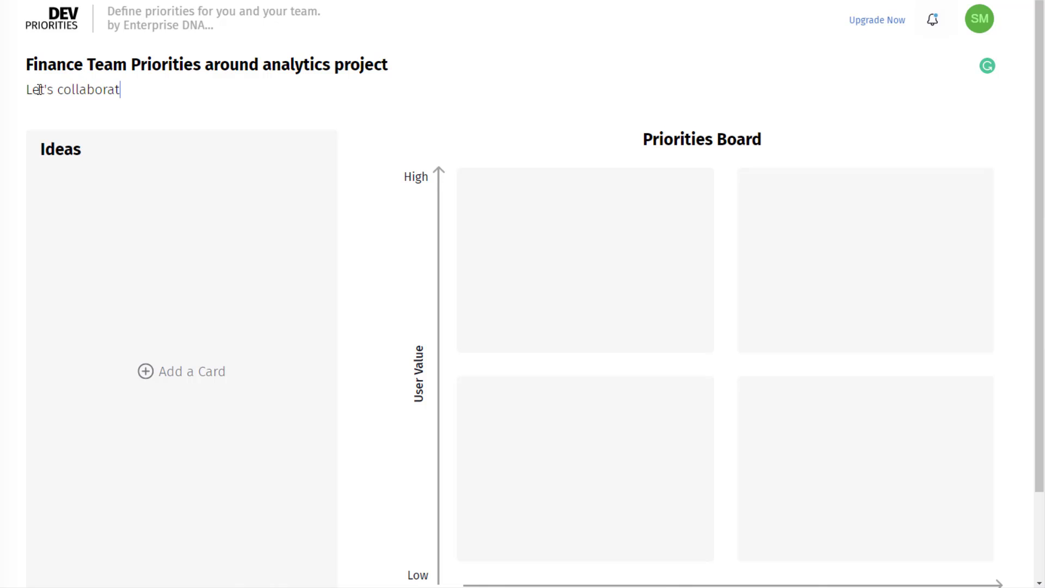
type("e around what yo")
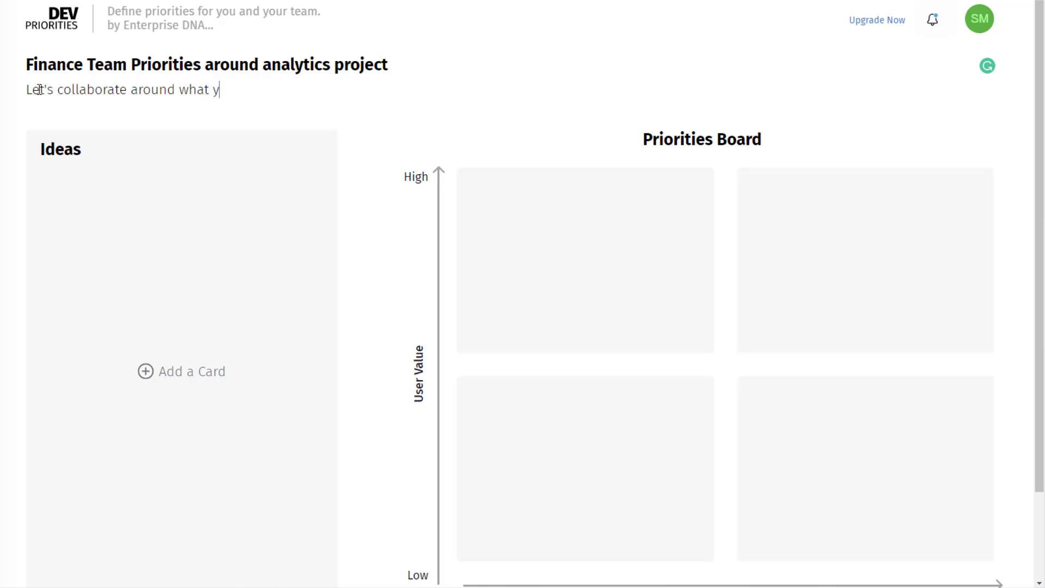
key("BackSpace")
key("BackSpace")
type("we w")
key("BackSpace")
type("need to work thr")
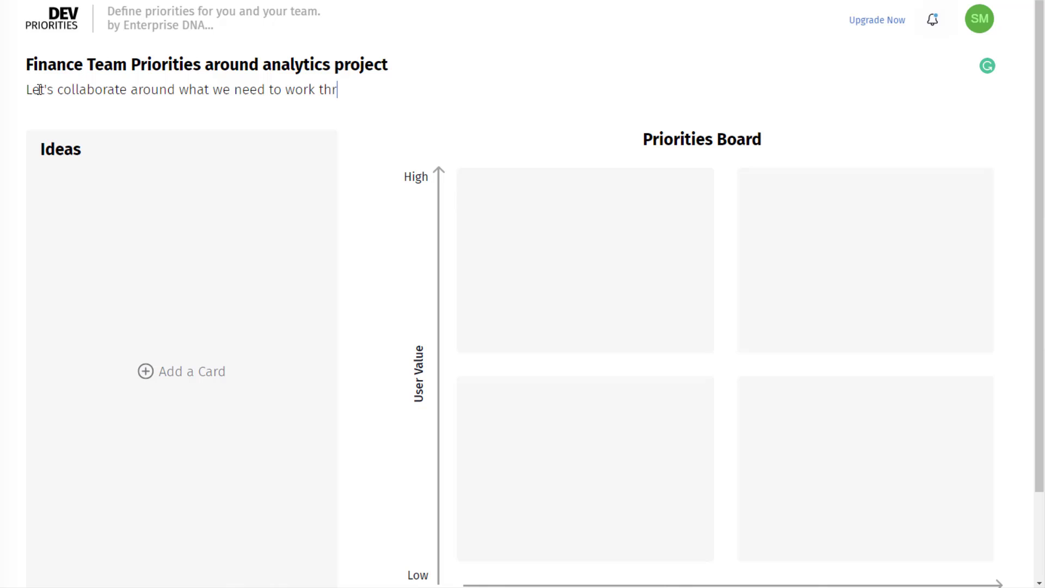
type("ough for th")
key("BackSpace")
key("BackSpace")
key("BackSpace")
key("BackSpace")
key("BackSpace")
type("his month")
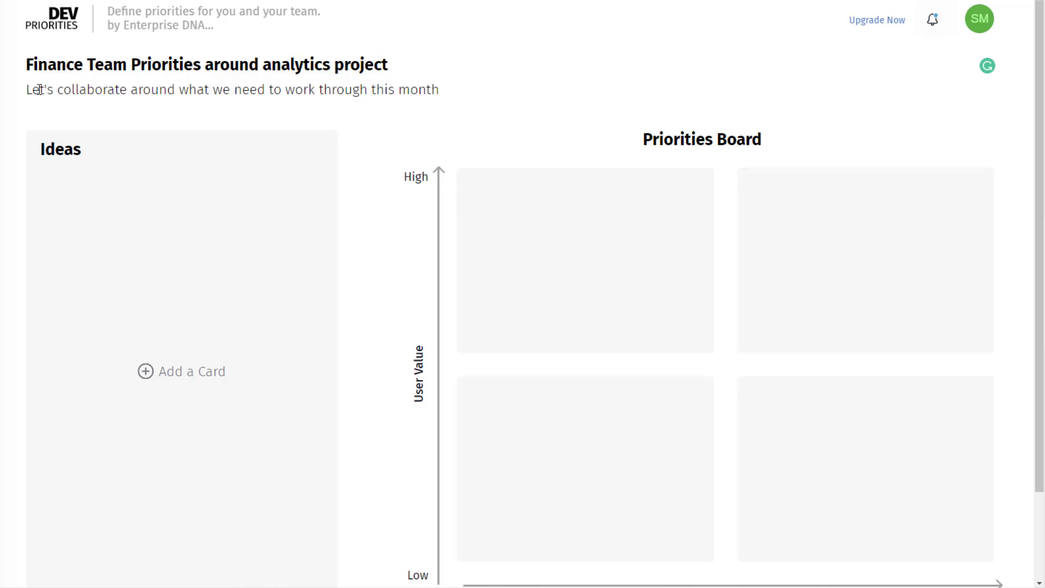
key("ctrl+shift+Left")
key("BackSpace")
key("BackSpace")
key("BackSpace")
key("BackSpace")
key("BackSpace")
key("BackSpace")
type("for the big project")
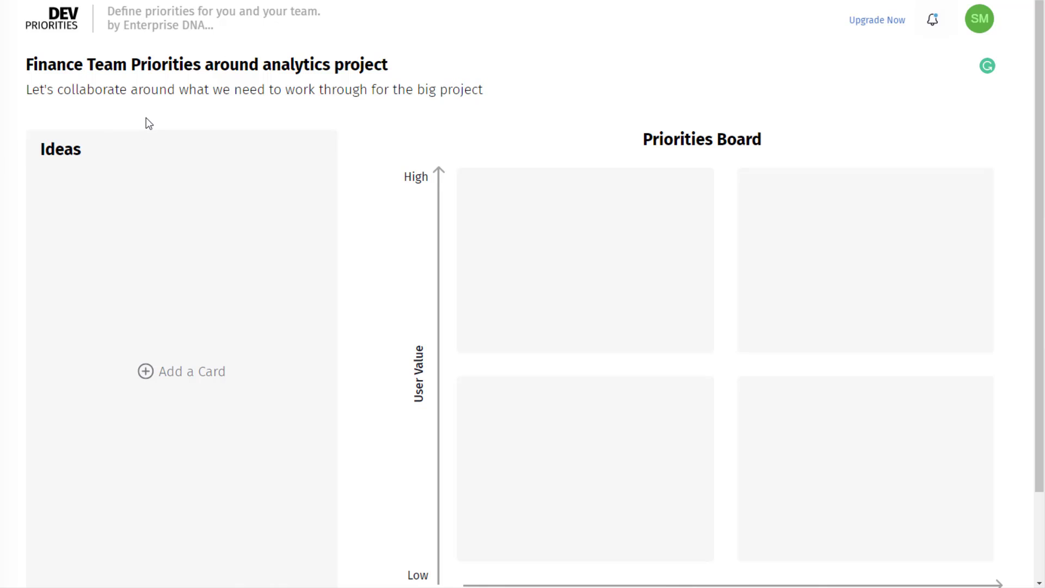
scroll(221, 331, "down", 1)
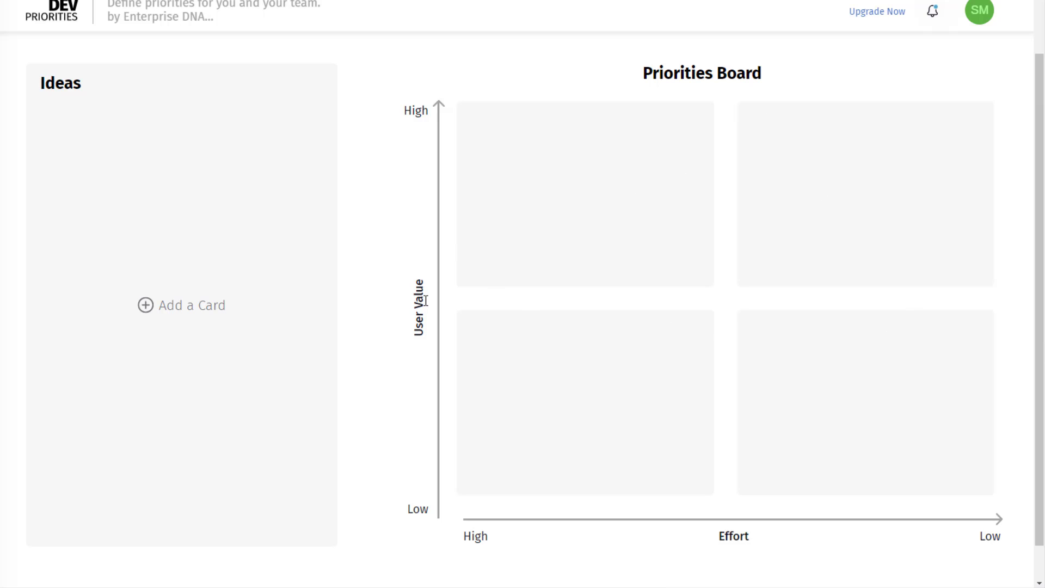
scroll(419, 289, "up", 2)
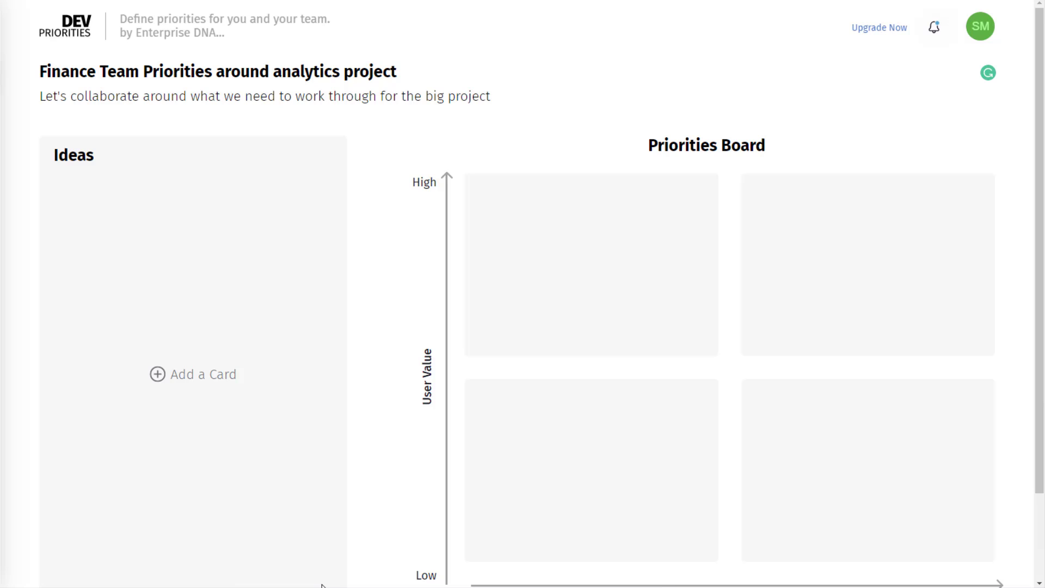
Add idea cards 'Financial Data needed' and 'Currency management dashboard' to the Ideas column.
left_click(199, 375)
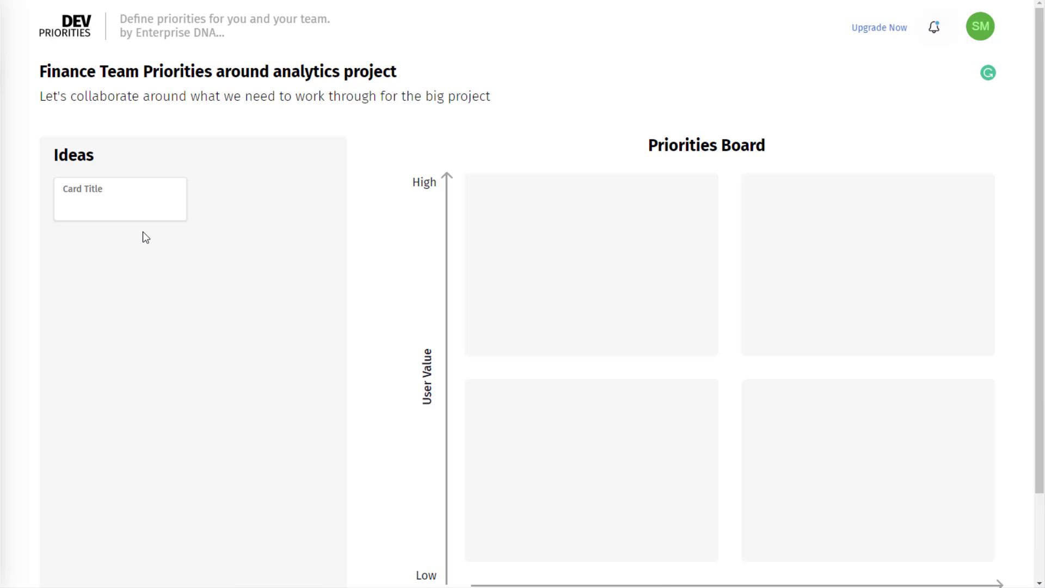
type("Financial Data needed")
key("Return")
left_click(143, 232)
left_click(172, 250)
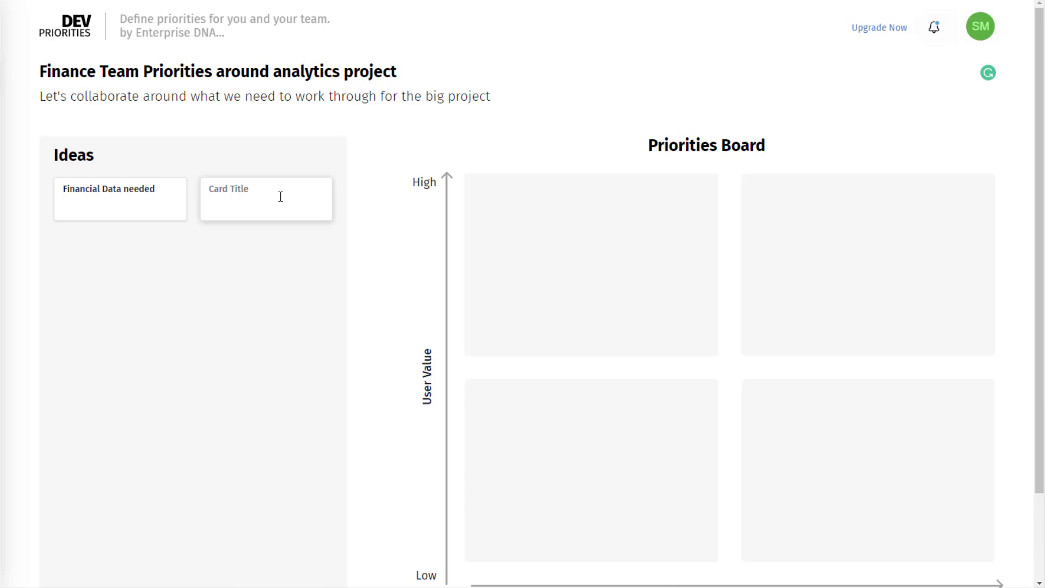
type("Current")
type("y management dashboard")
left_click(165, 272)
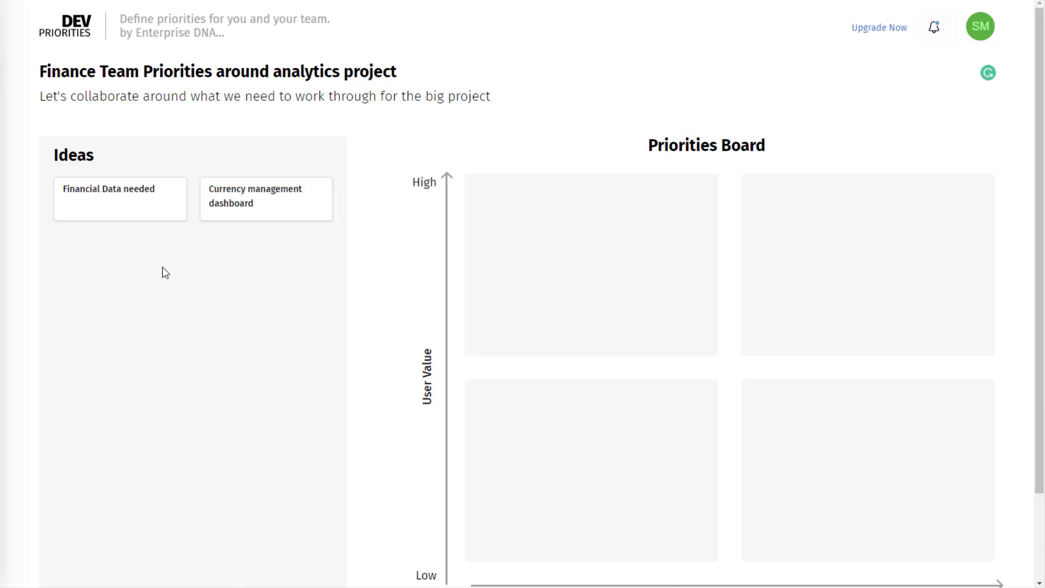
Add idea cards 'Financial Reporting' and 'Financial audit details' to the Ideas column.
left_click(187, 257)
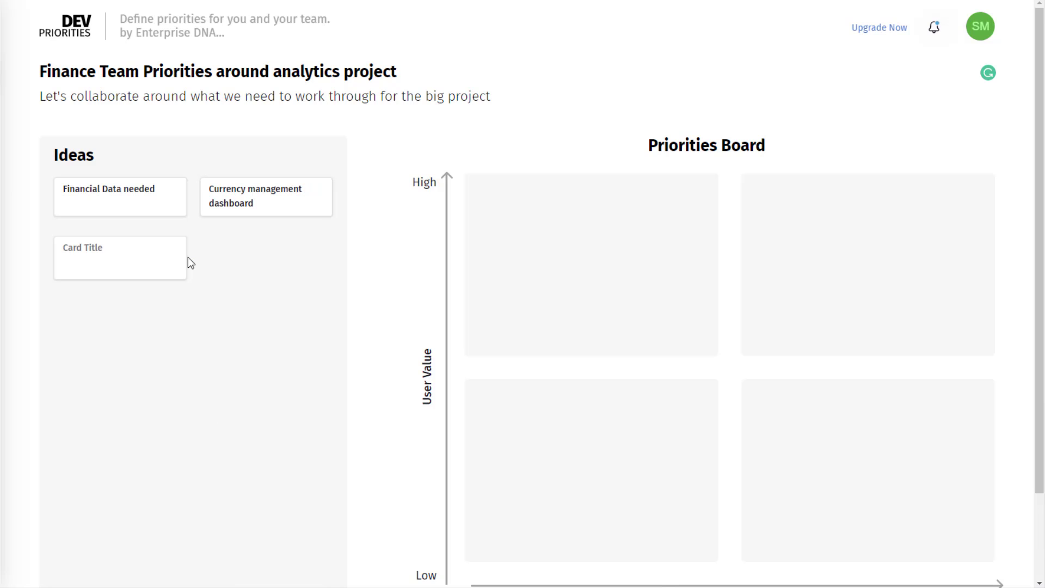
type("Financial Reporting")
key("Return")
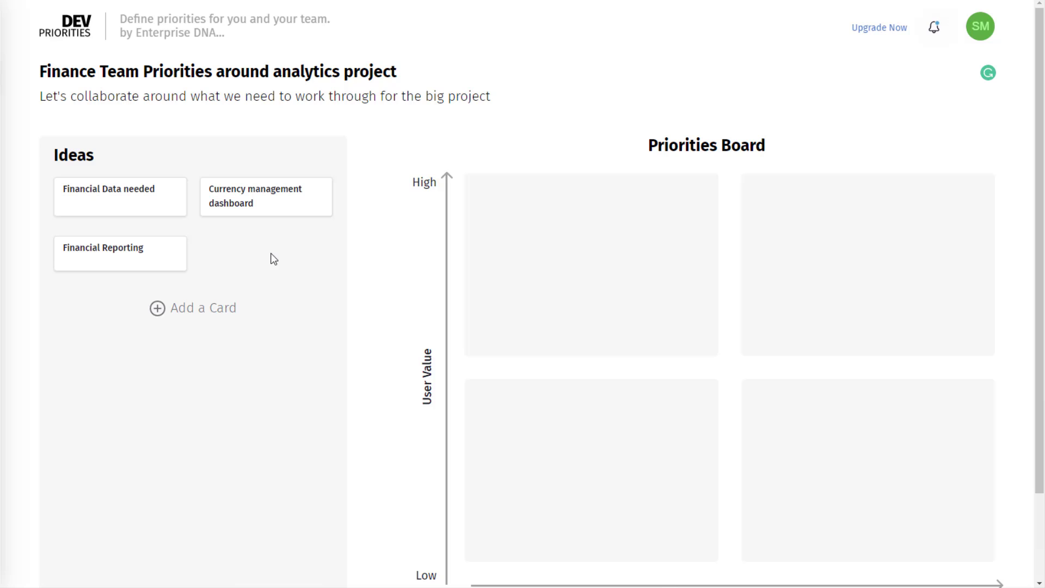
left_click(198, 309)
type("Au")
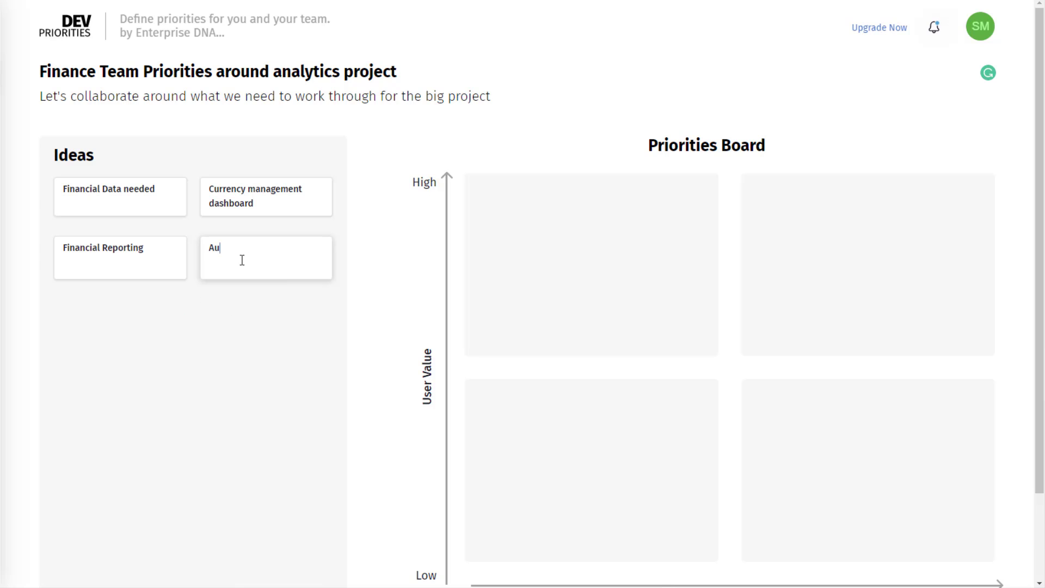
key("BackSpace")
key("BackSpace")
type("Financial audit details")
key("Return")
Give the Financial audit details card the description 'Trading transaction management'.
left_click(261, 253)
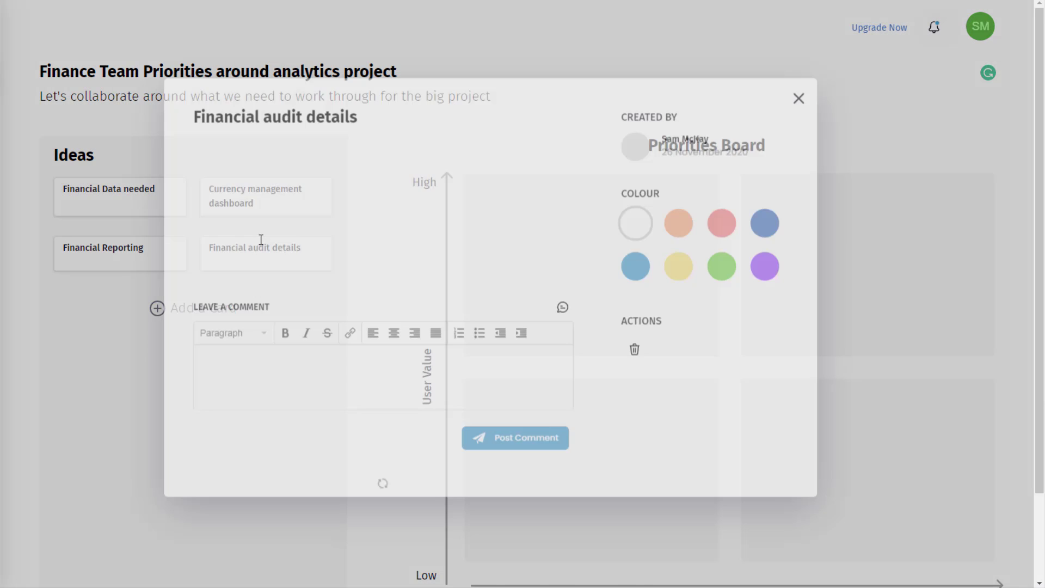
left_click(294, 217)
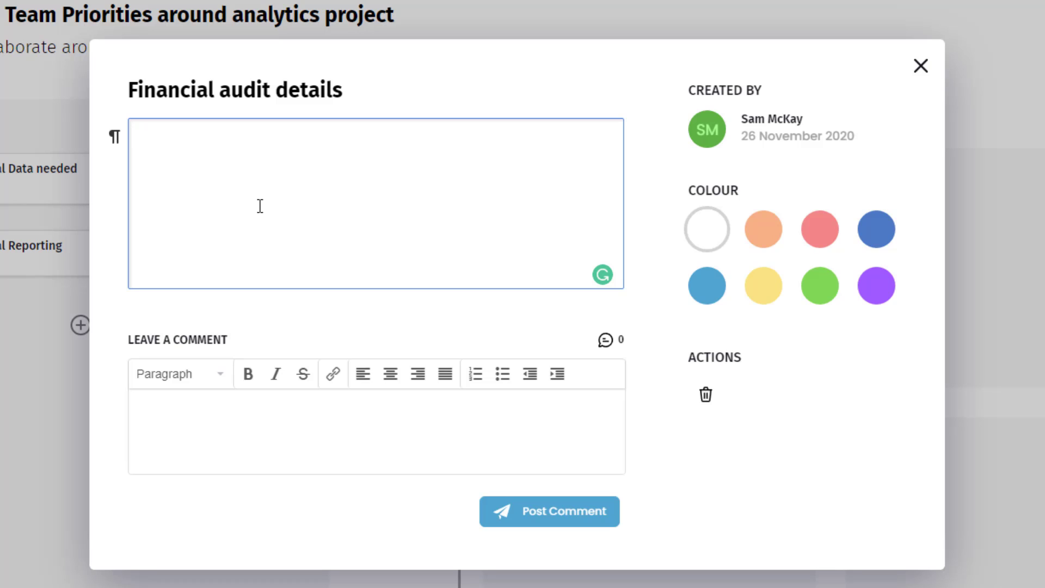
type("Trading transaction m")
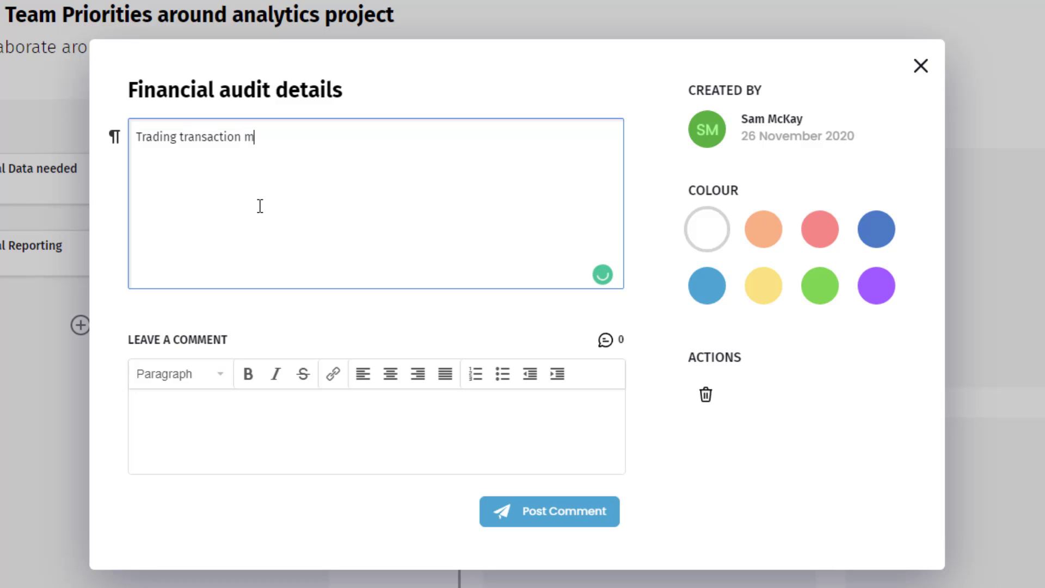
type("anagement")
Post the comment 'What do you think of this list team?' on the audit card.
key("Return")
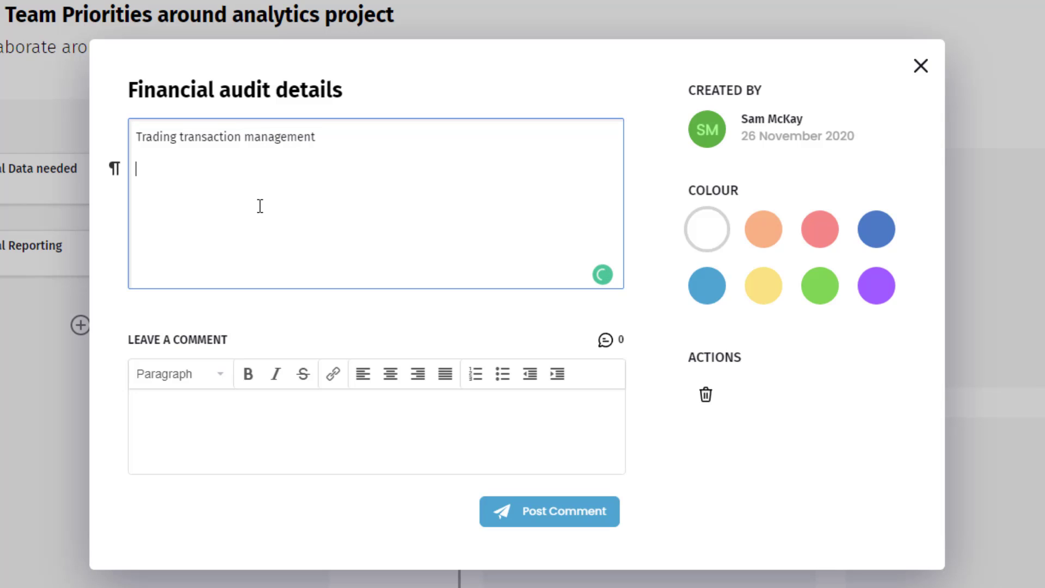
left_click(289, 432)
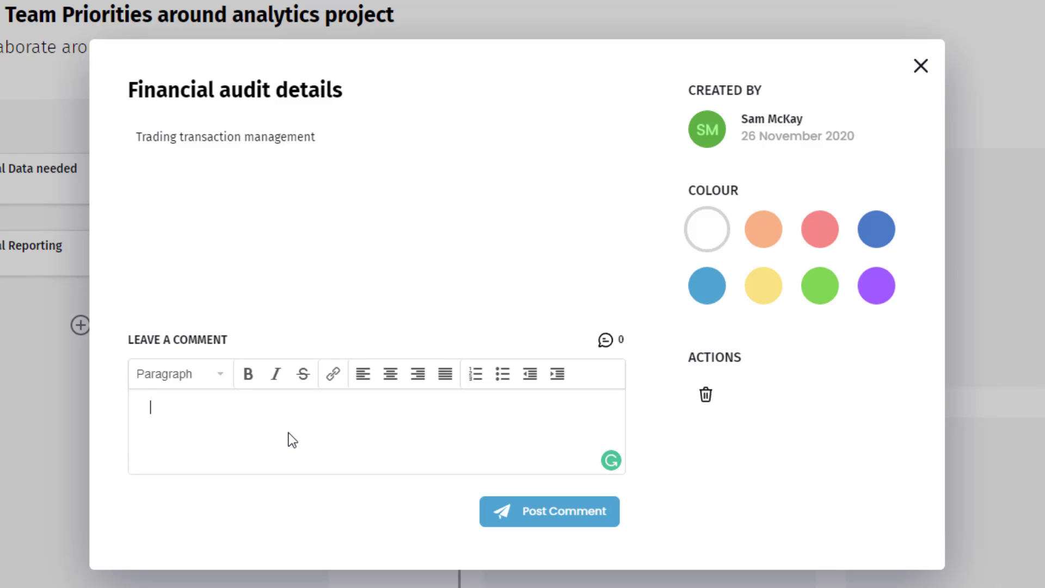
type("What do you think o")
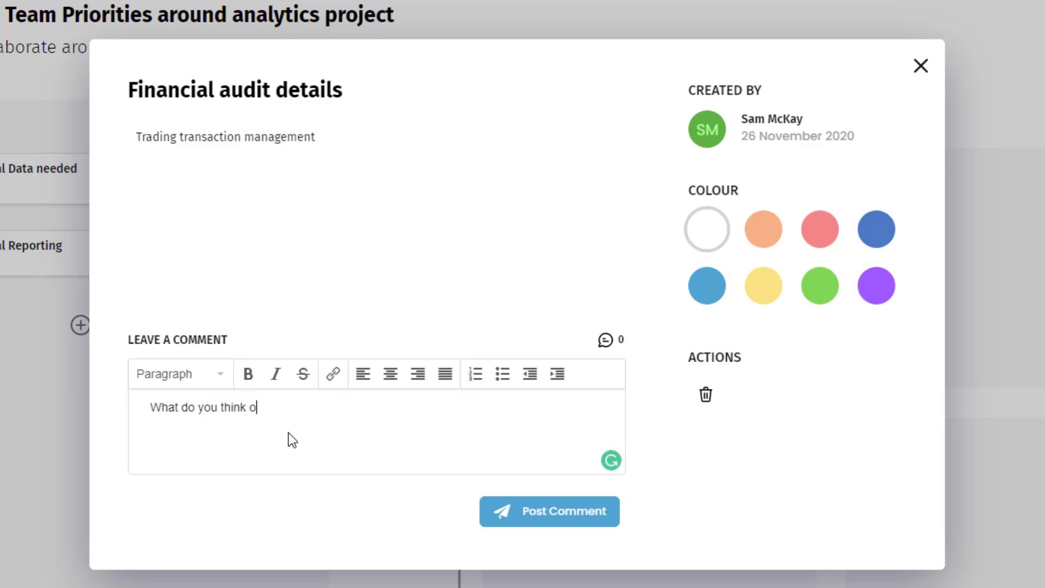
type("f this list team?")
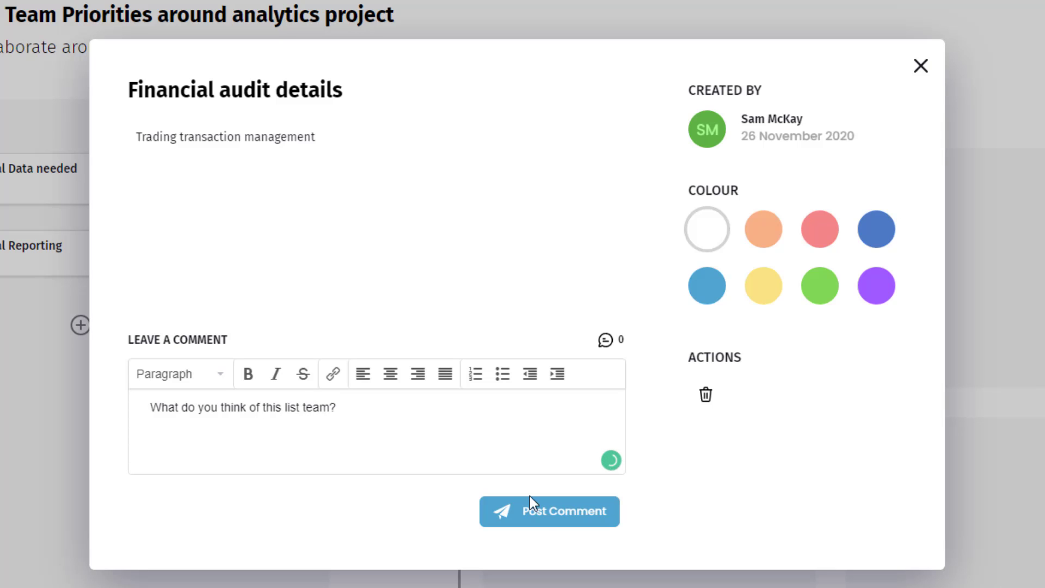
left_click(531, 496)
Colour the Financial audit details card pink.
left_click(822, 231)
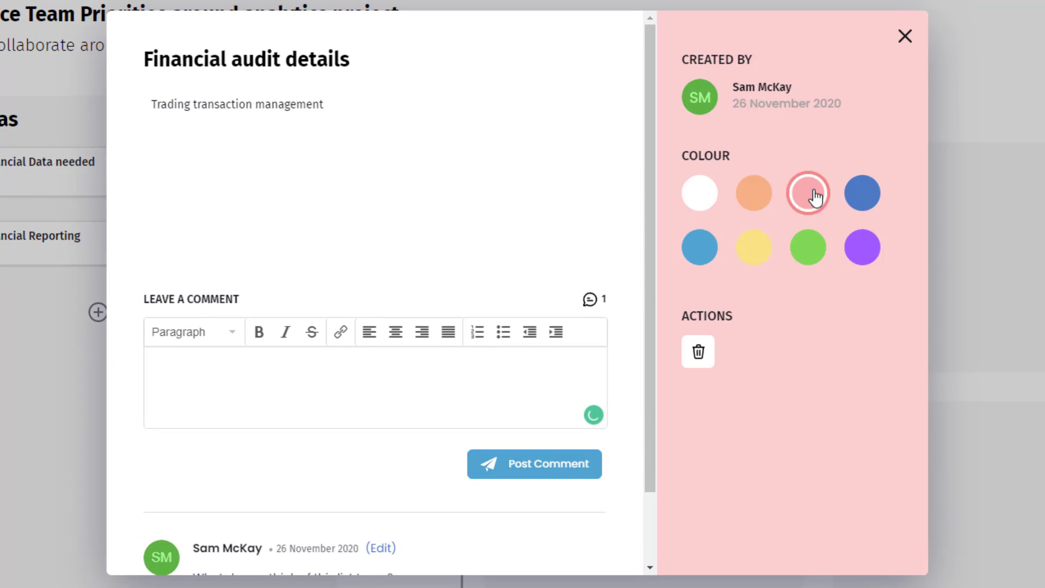
scroll(222, 438, "down", 2)
scroll(222, 438, "up", 2)
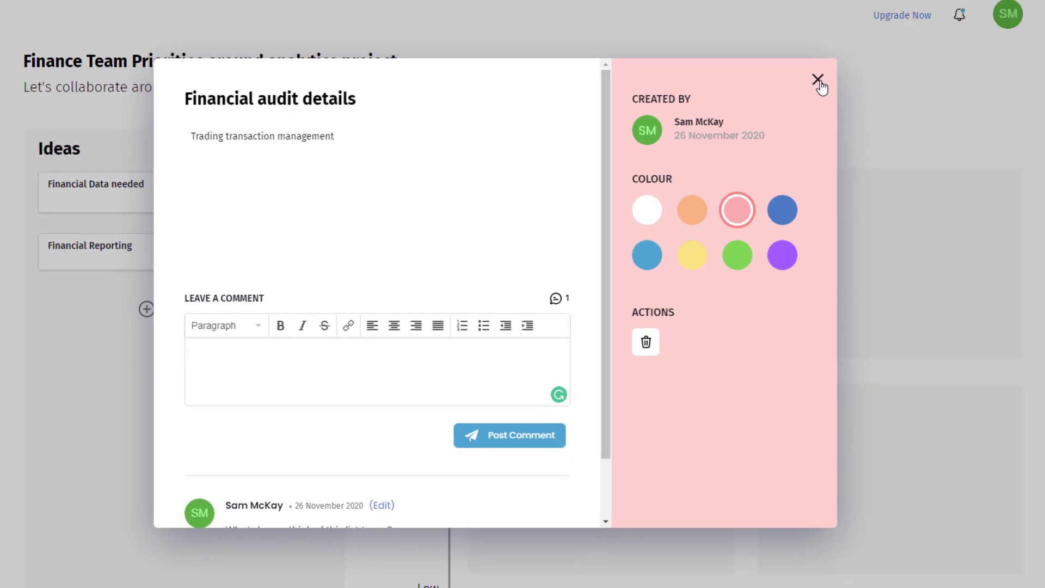
Move Financial audit details to high-value/high-effort and Financial Reporting to high-value/low-effort.
left_click(905, 36)
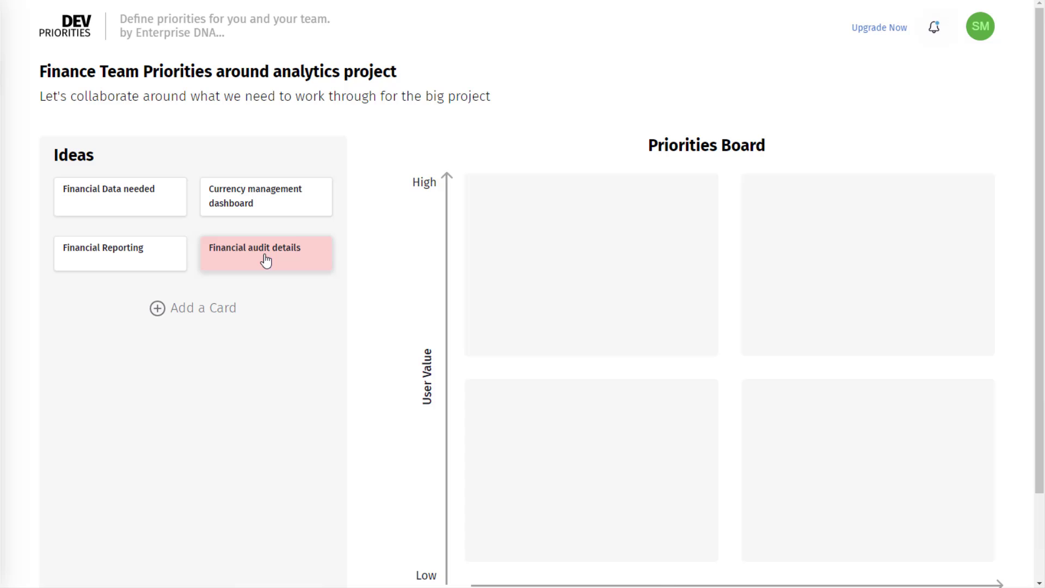
scroll(436, 279, "down", 3)
scroll(432, 290, "up", 2)
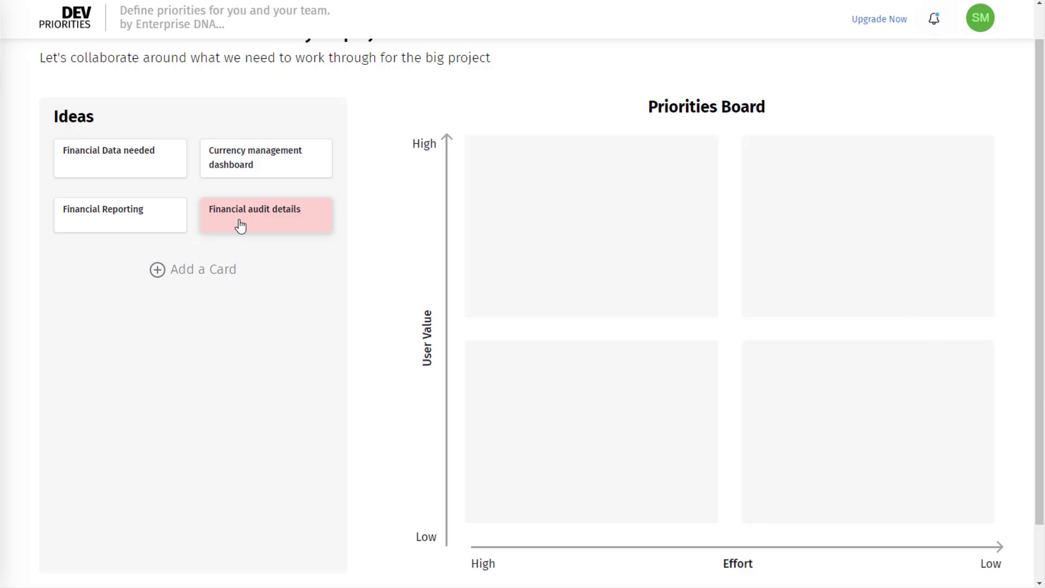
left_click_drag(240, 226, 528, 180)
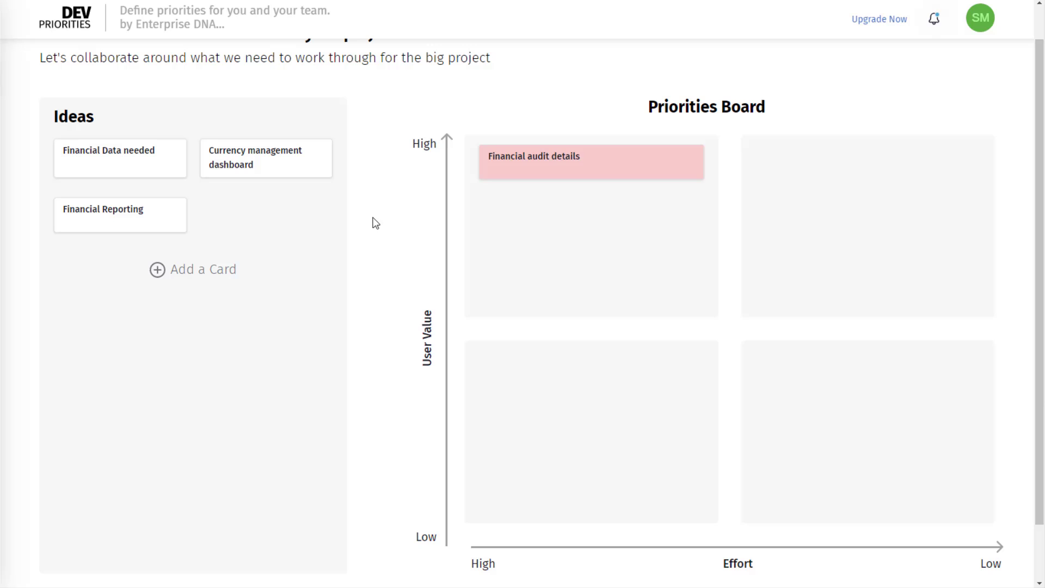
left_click_drag(131, 220, 877, 198)
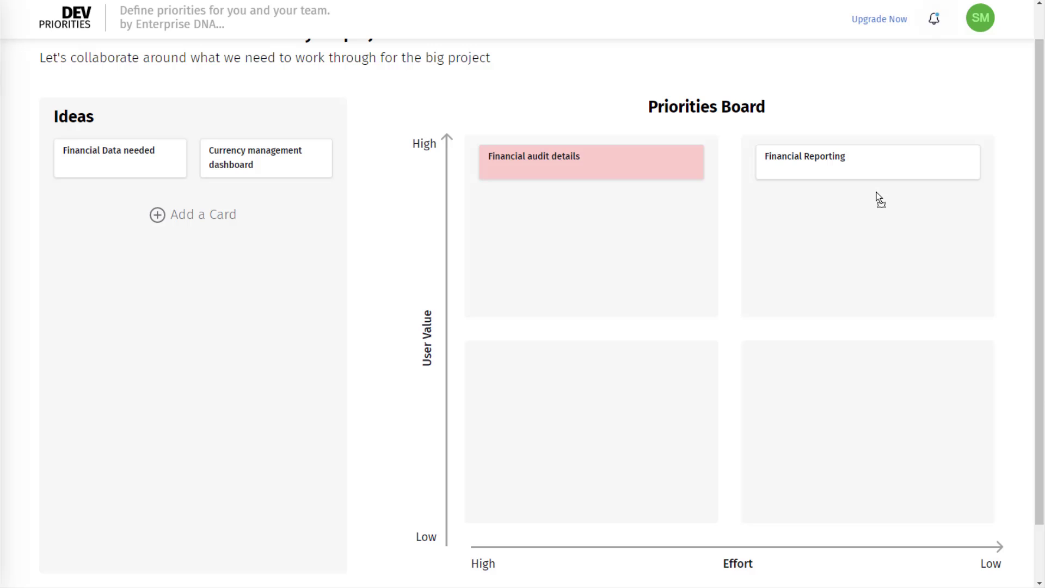
Colour the Financial Reporting card green.
left_click(854, 170)
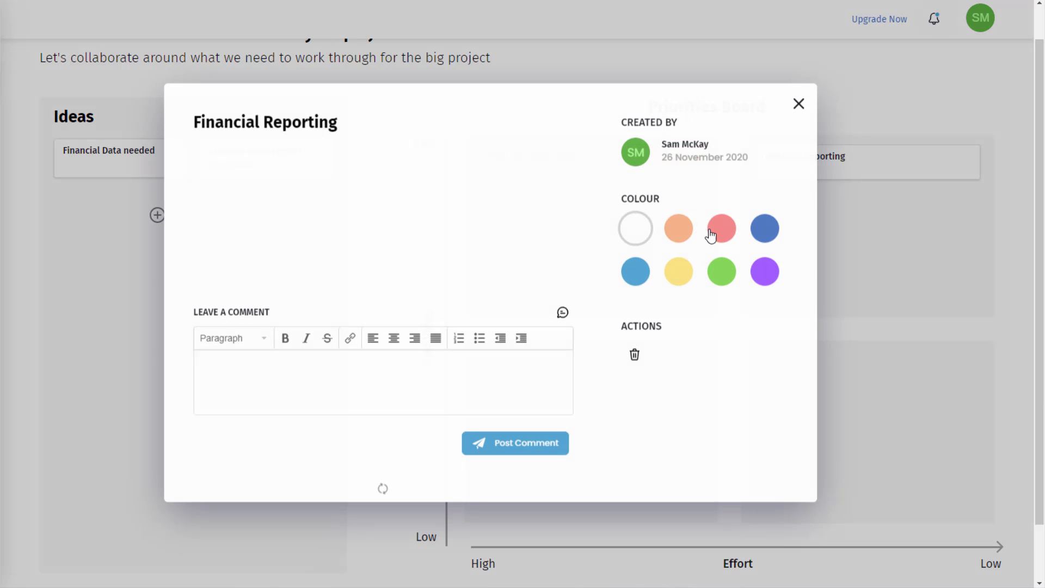
left_click(717, 273)
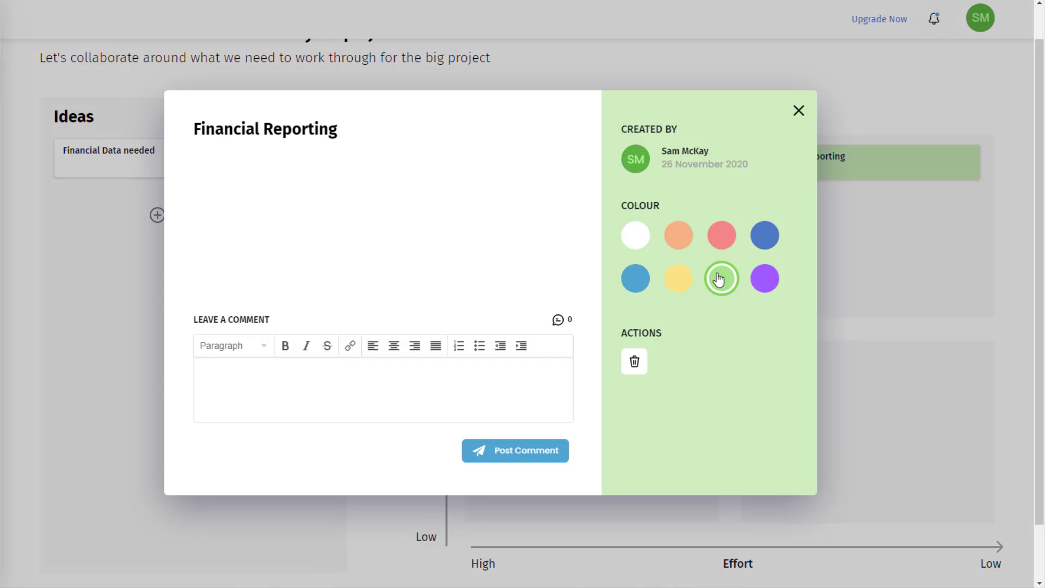
left_click(798, 111)
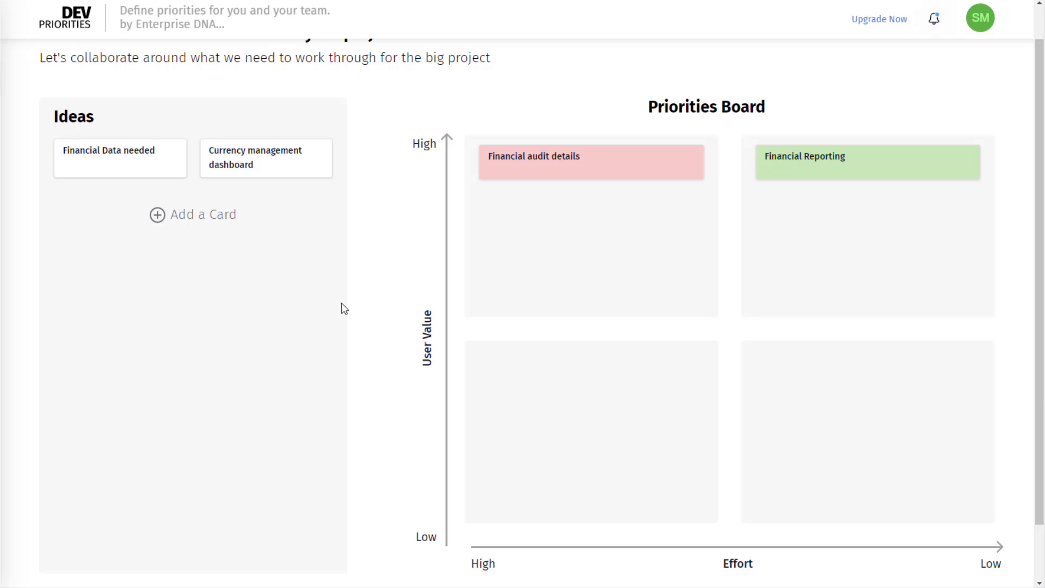
scroll(226, 283, "up", 1)
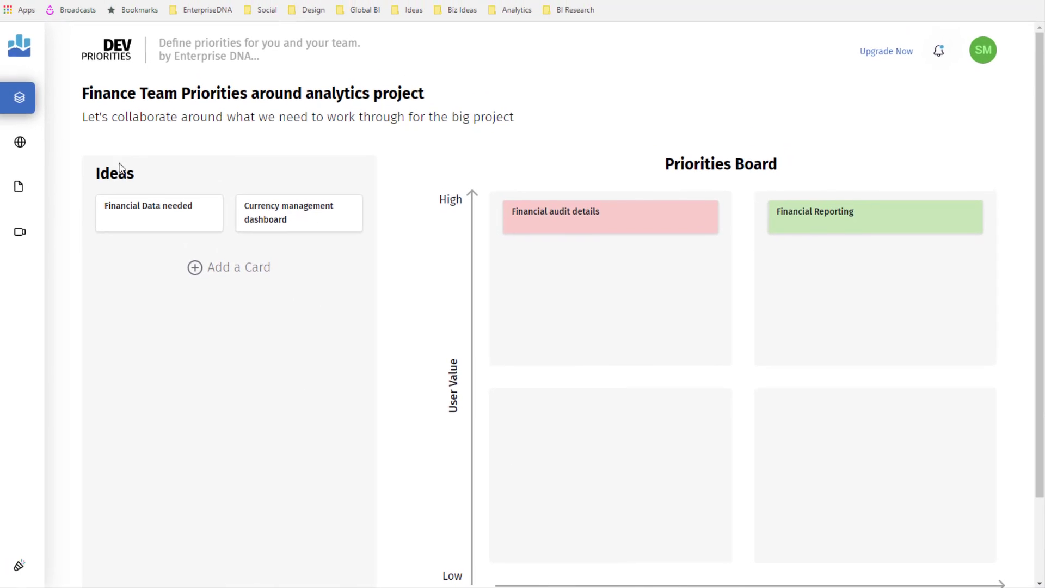
left_click(19, 187)
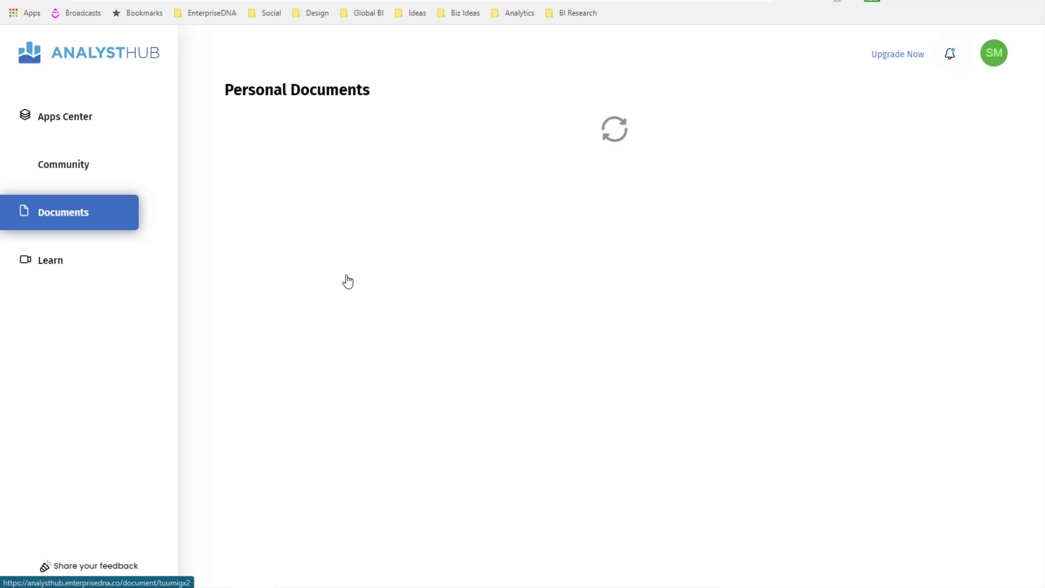
mouse_move(415, 202)
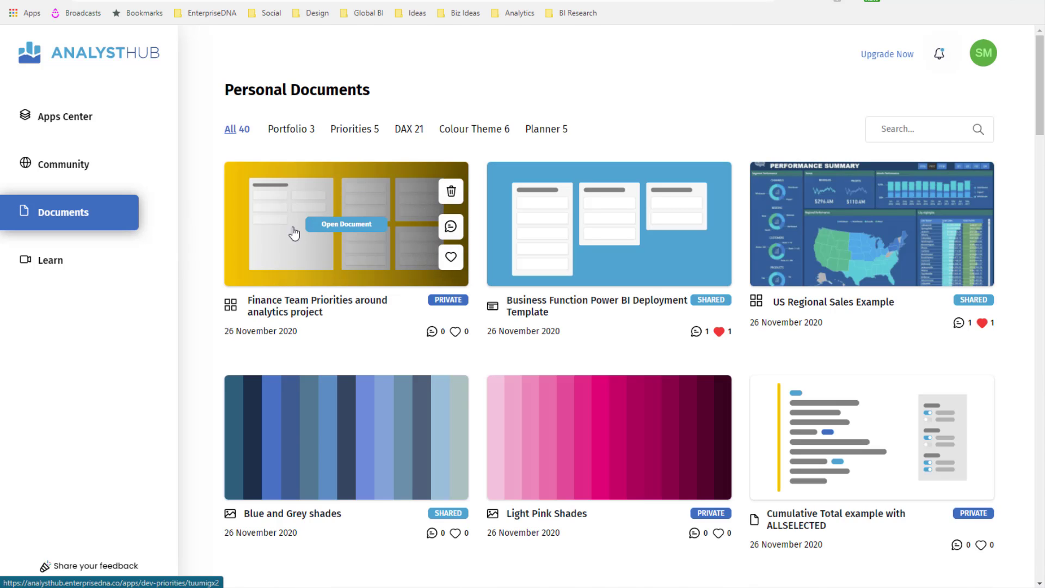
left_click(346, 224)
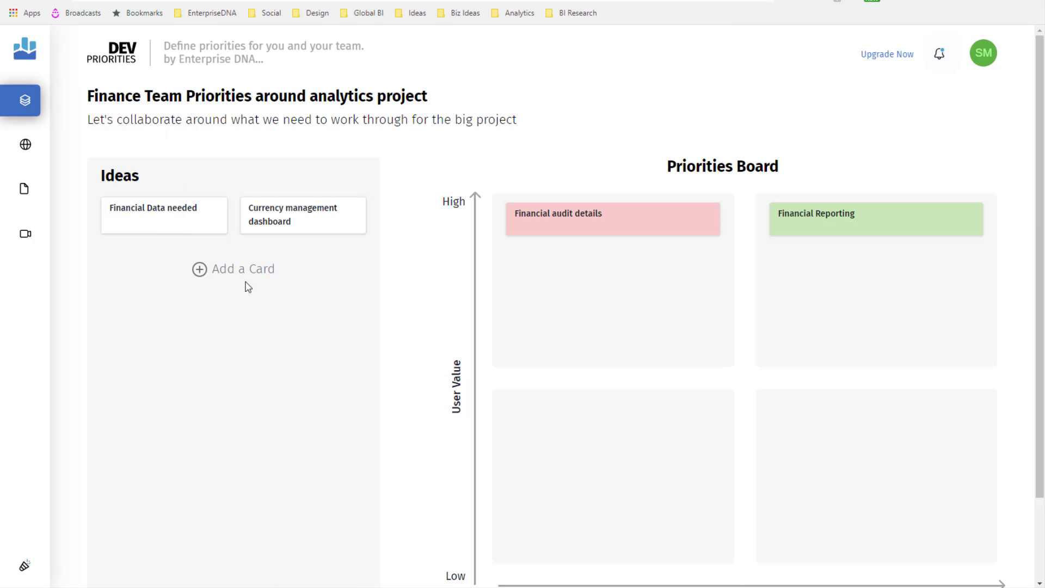
left_click(24, 189)
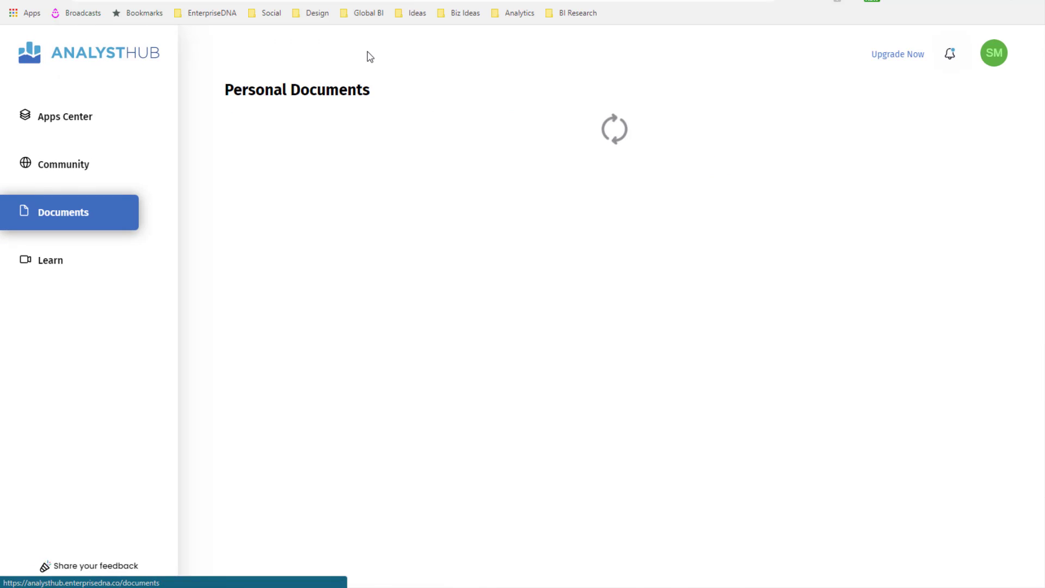
mouse_move(289, 227)
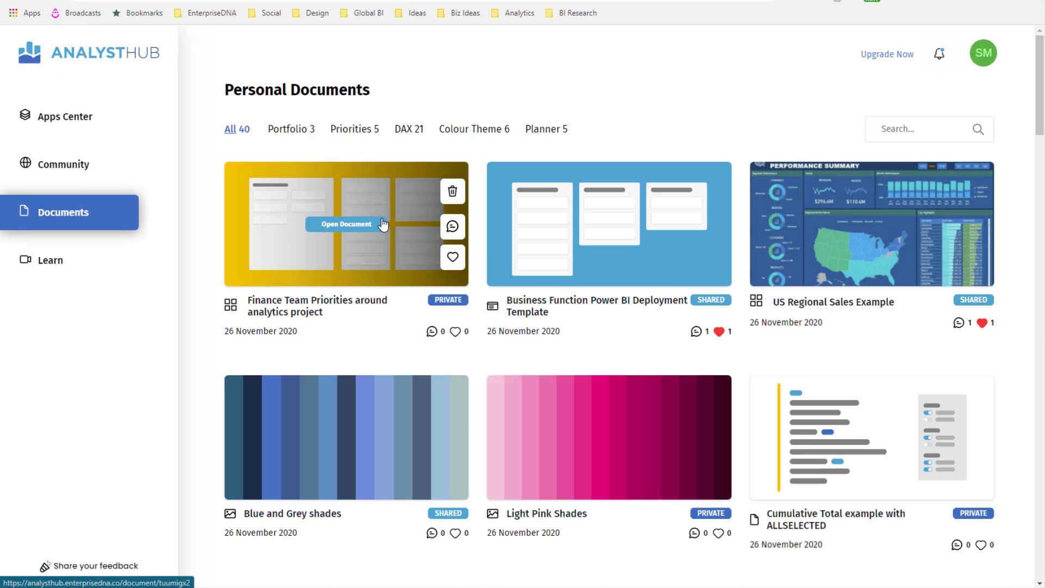
left_click(360, 235)
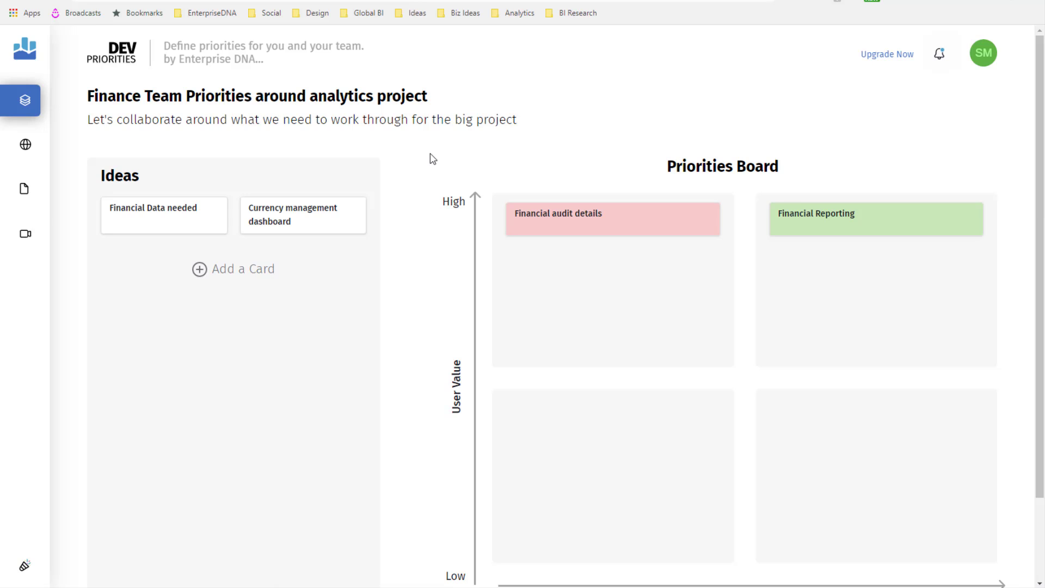
Switch the Finance Team Priorities document from Private to Shared and confirm it under Community Documents.
left_click(22, 106)
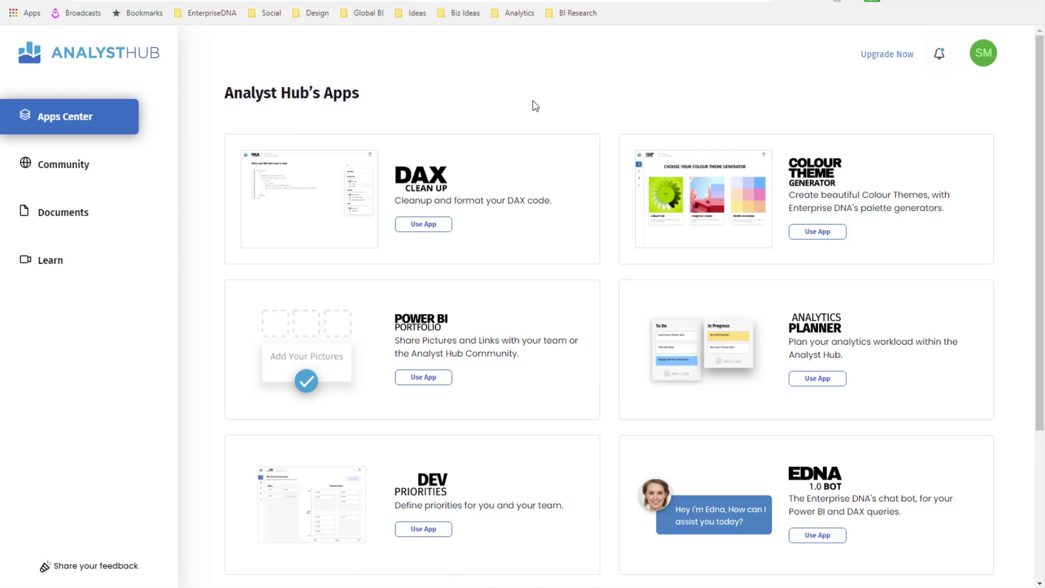
left_click(103, 215)
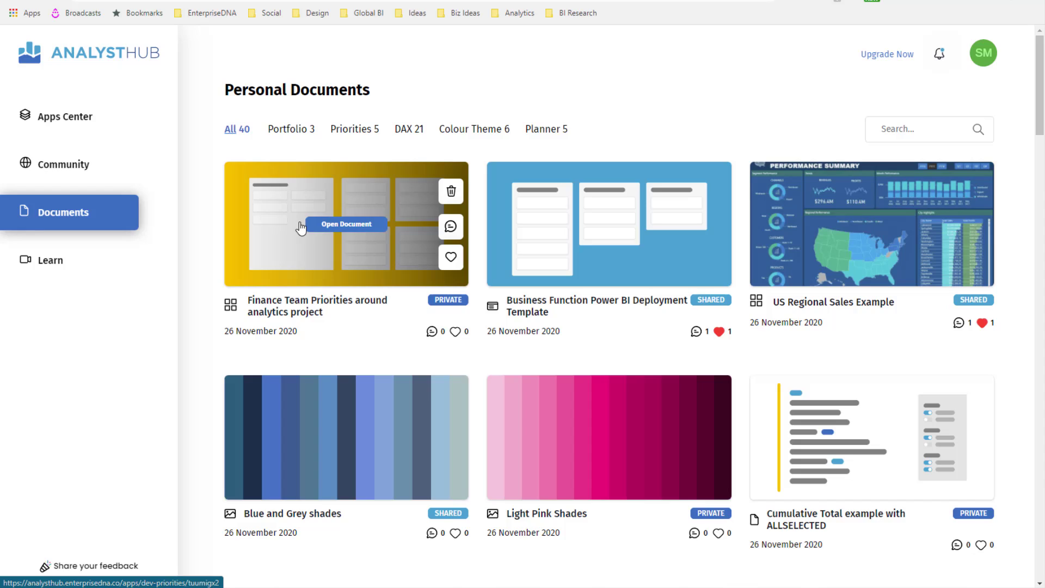
left_click(248, 215)
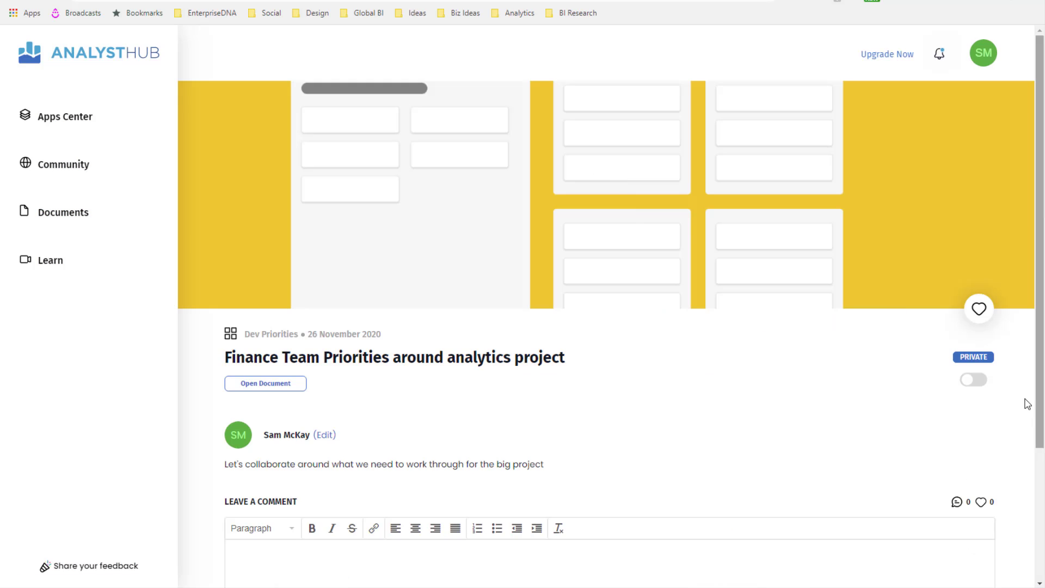
left_click(977, 380)
scroll(707, 338, "down", 3)
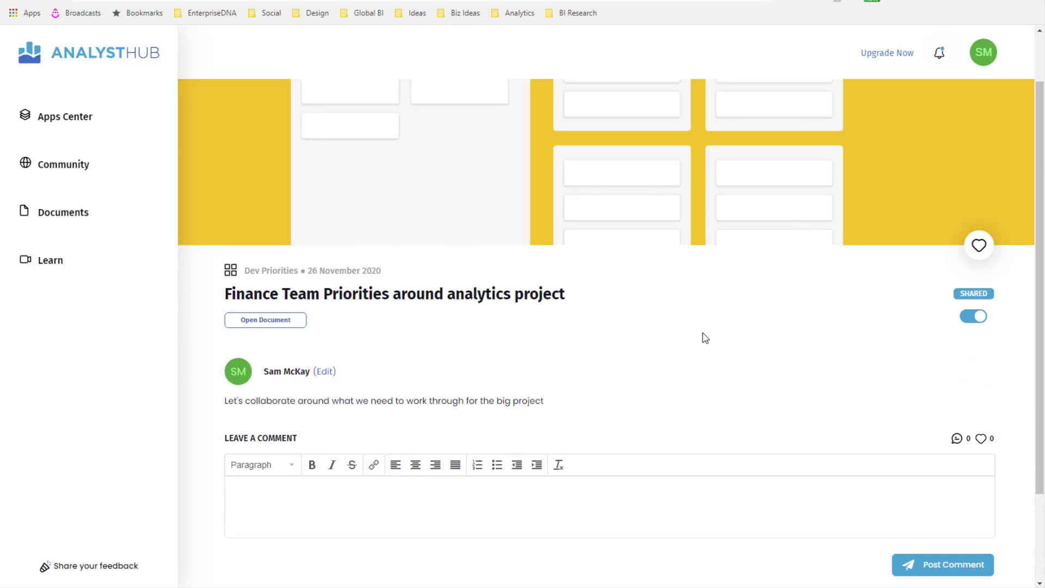
left_click(77, 163)
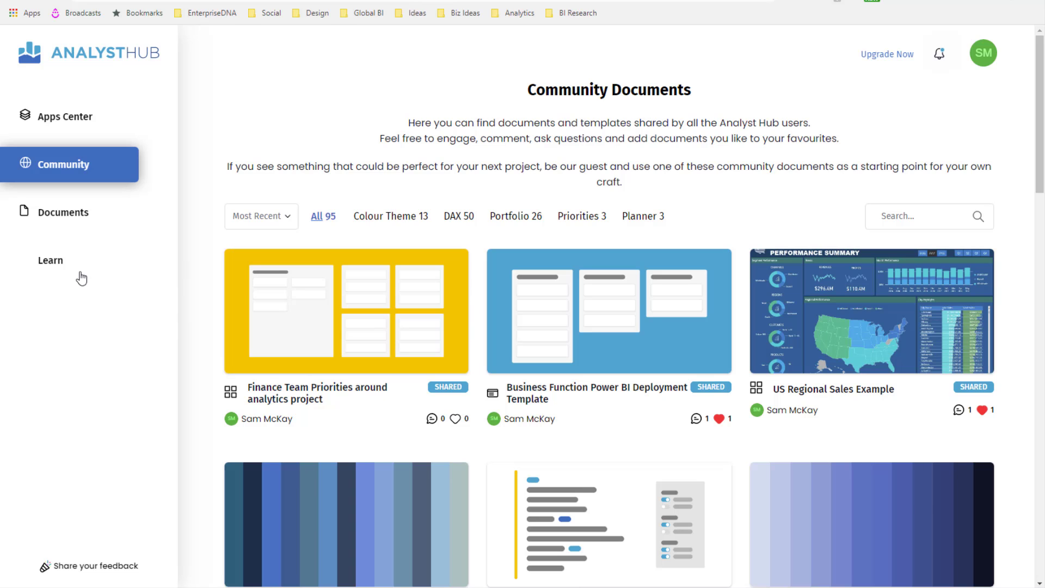
left_click(87, 214)
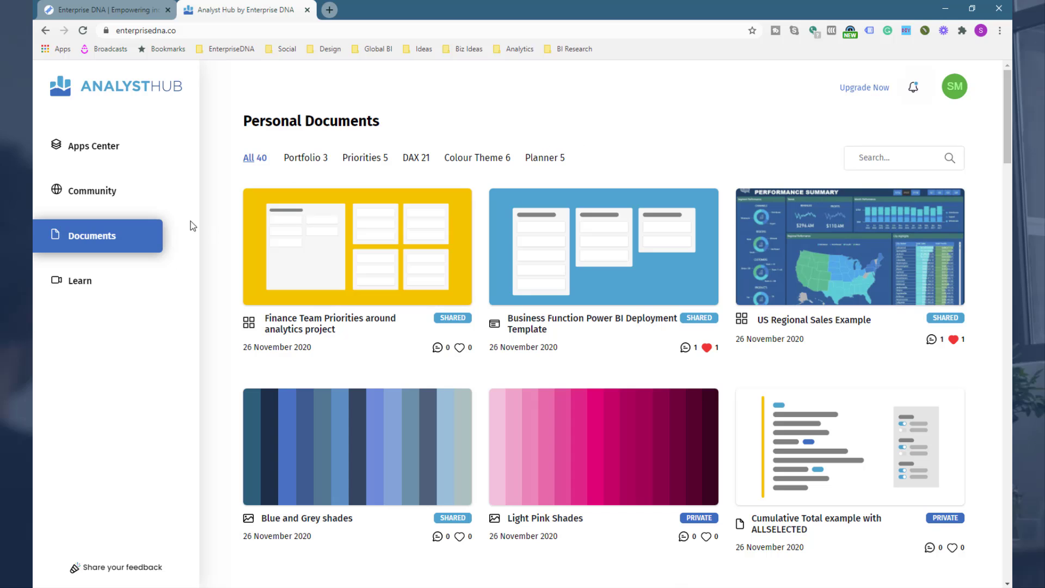
Show the Apps Center page and scroll through its available apps.
left_click(98, 146)
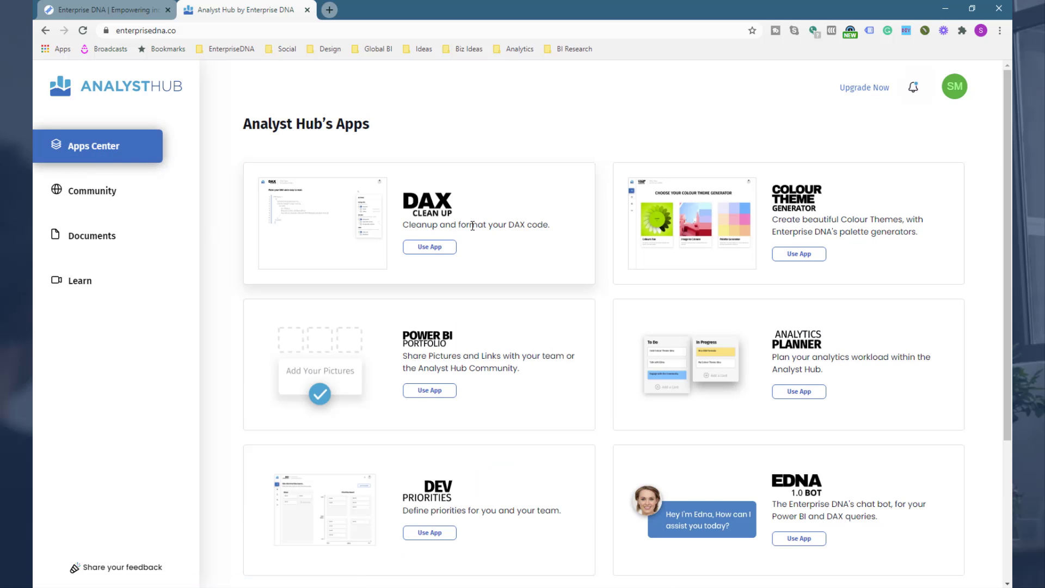
scroll(708, 272, "down", 1)
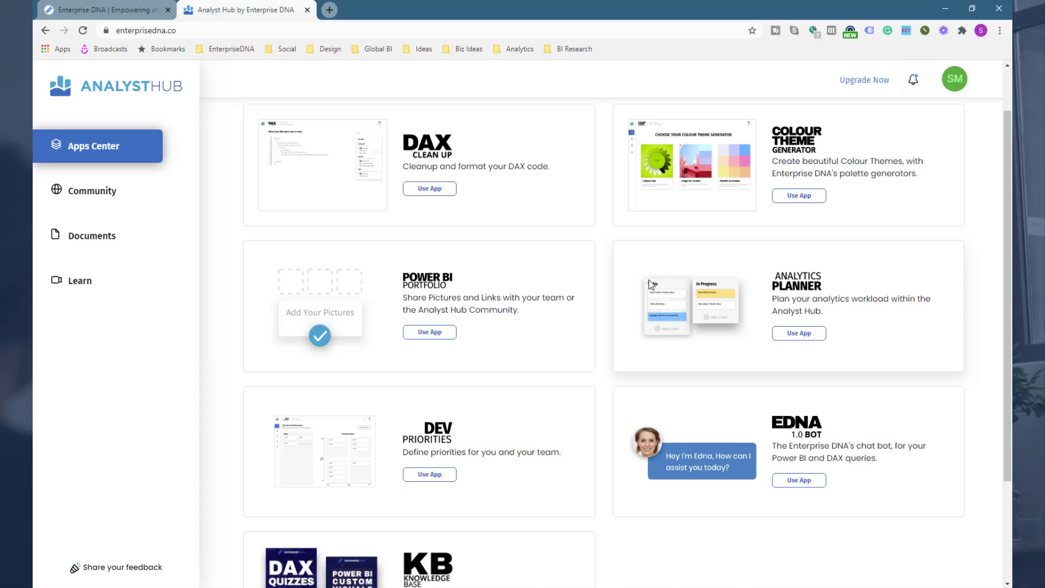